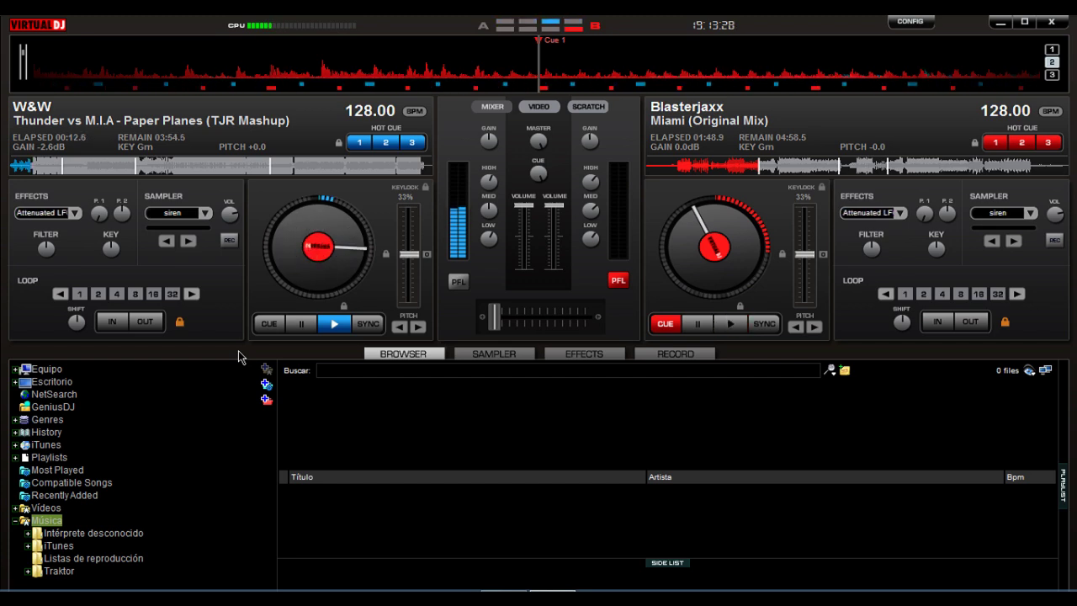
- Start Miami on deck B from Cue 1 in sync with the W&W track, and bring the crossfader over to deck B
key(Tab)
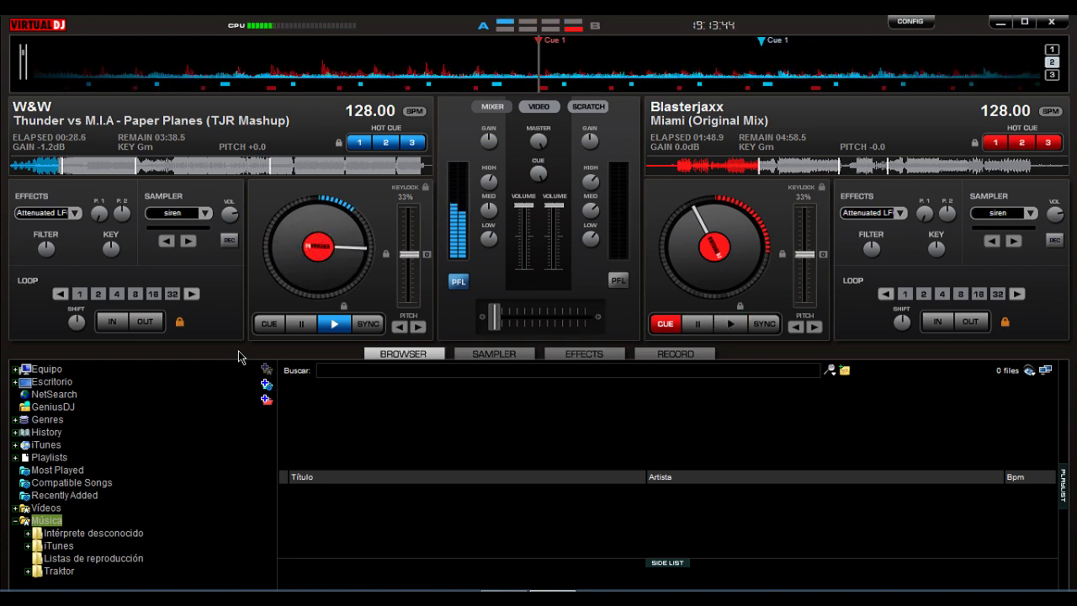
key(space)
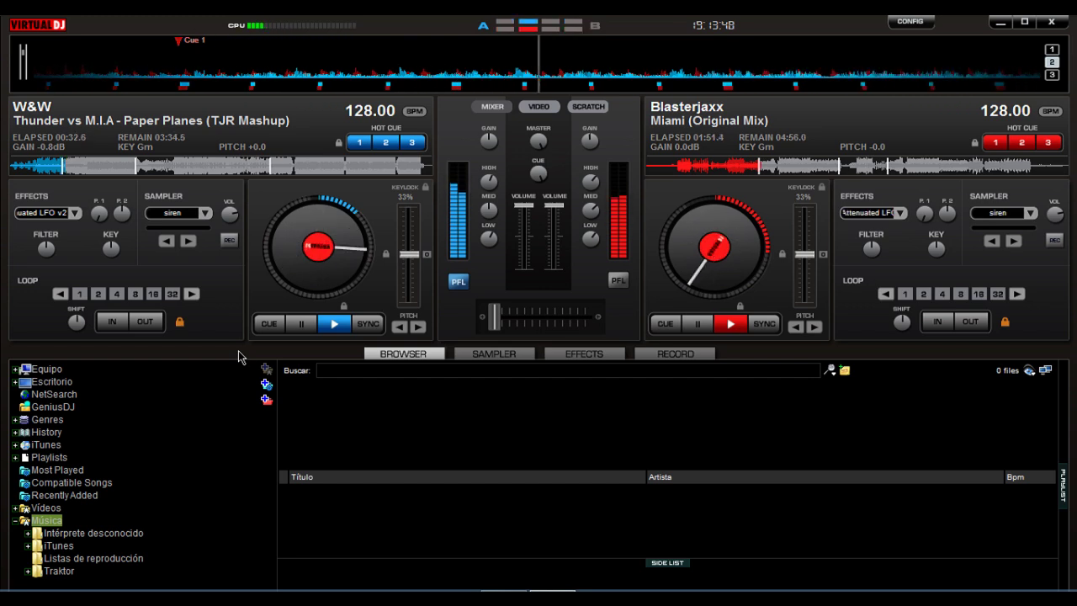
key(Tab)
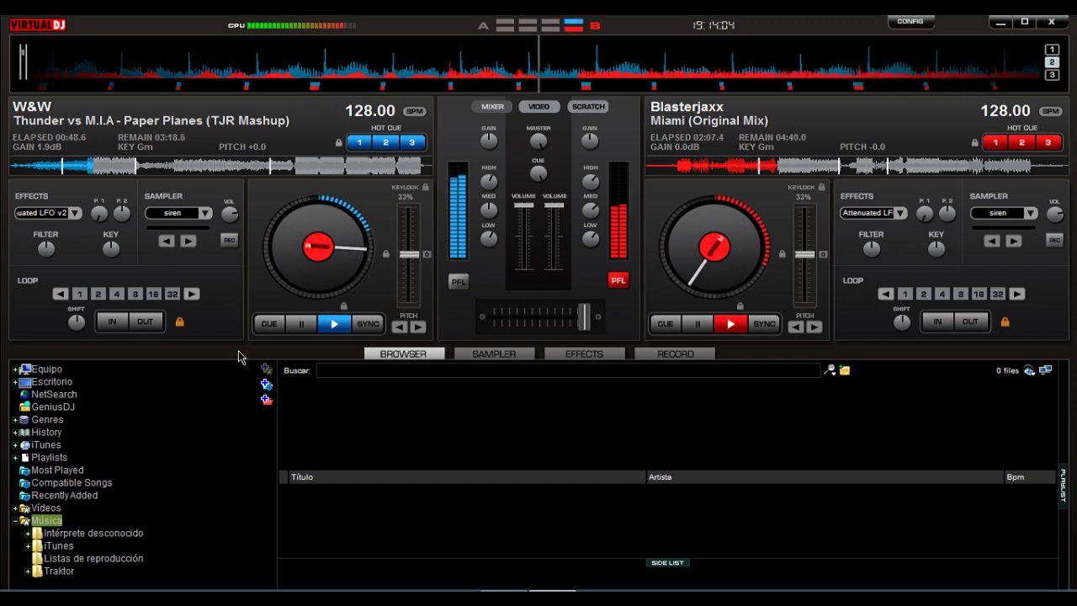
- Stop the W&W track on deck A and move it forward to Cue 3
key(Right)
key(Right)
key(Right)
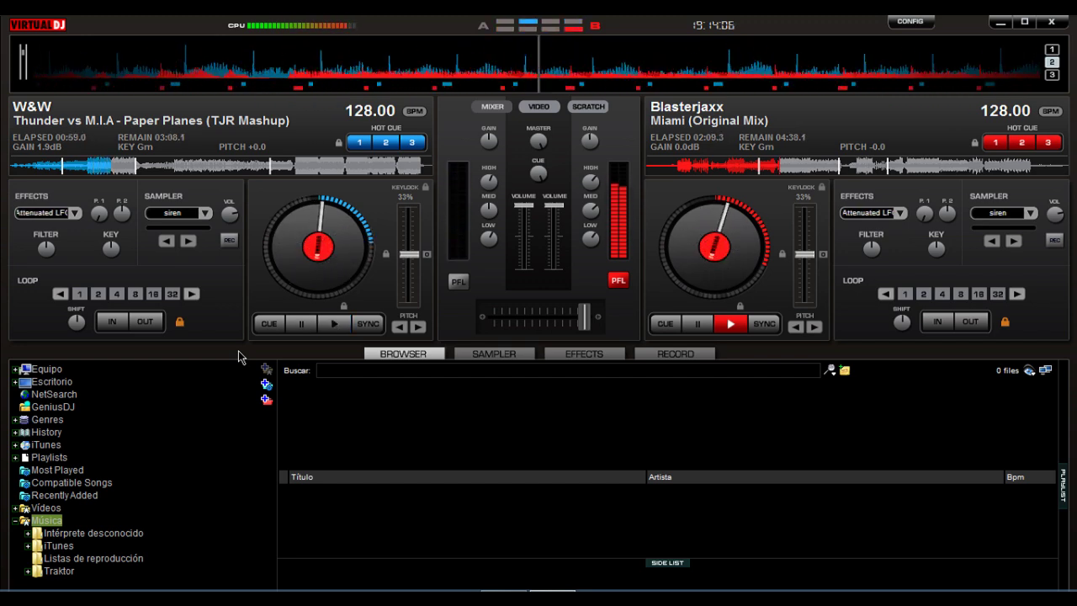
key(3)
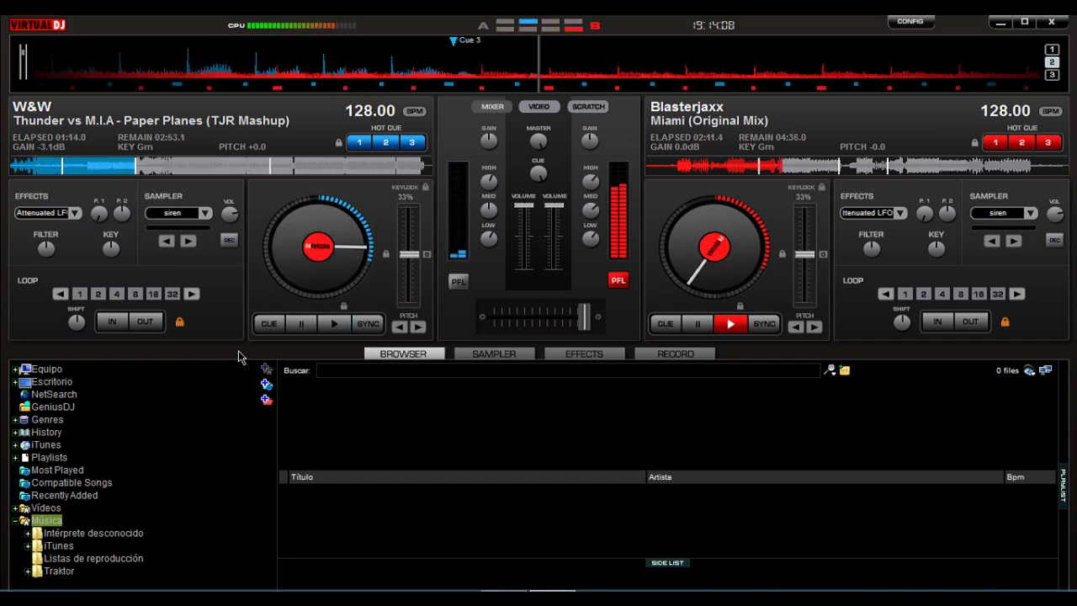
key(3)
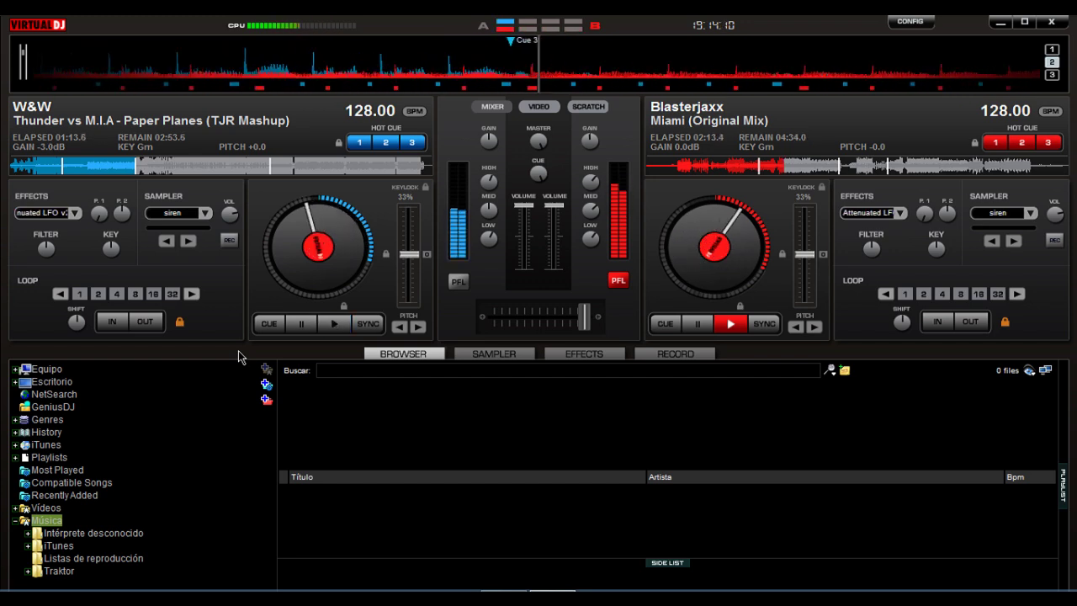
- Trigger Cue 3 of the W&W track repeatedly in rhythm while Miami plays, and let deck A play on from that cue
key(3)
key(3)
key(3)
key(3)
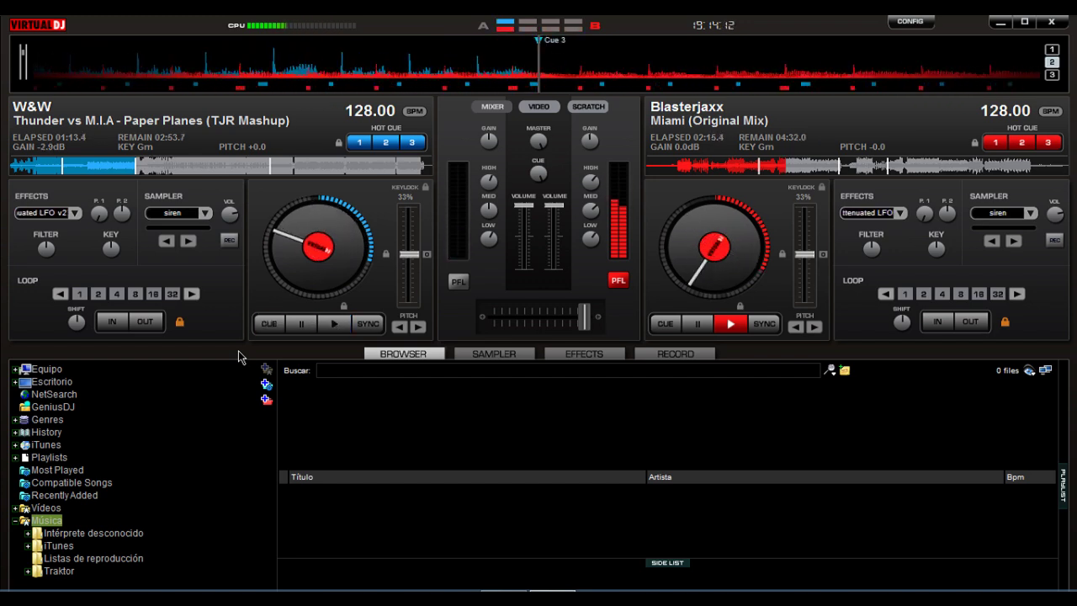
key(3)
key(3)
key(3)
key(3)
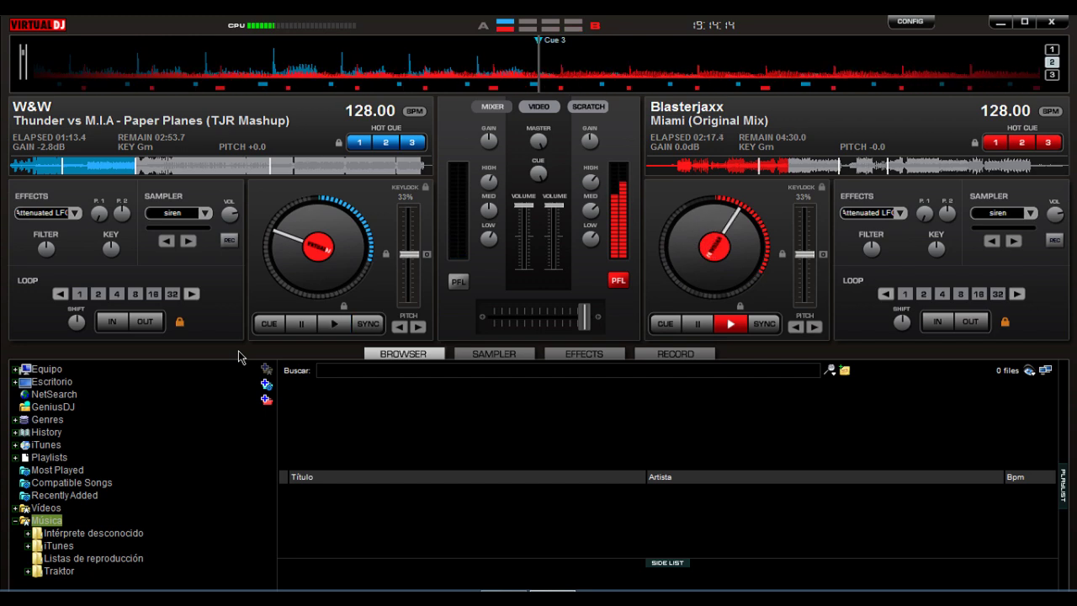
key(3)
key(3)
key(3)
key(3)
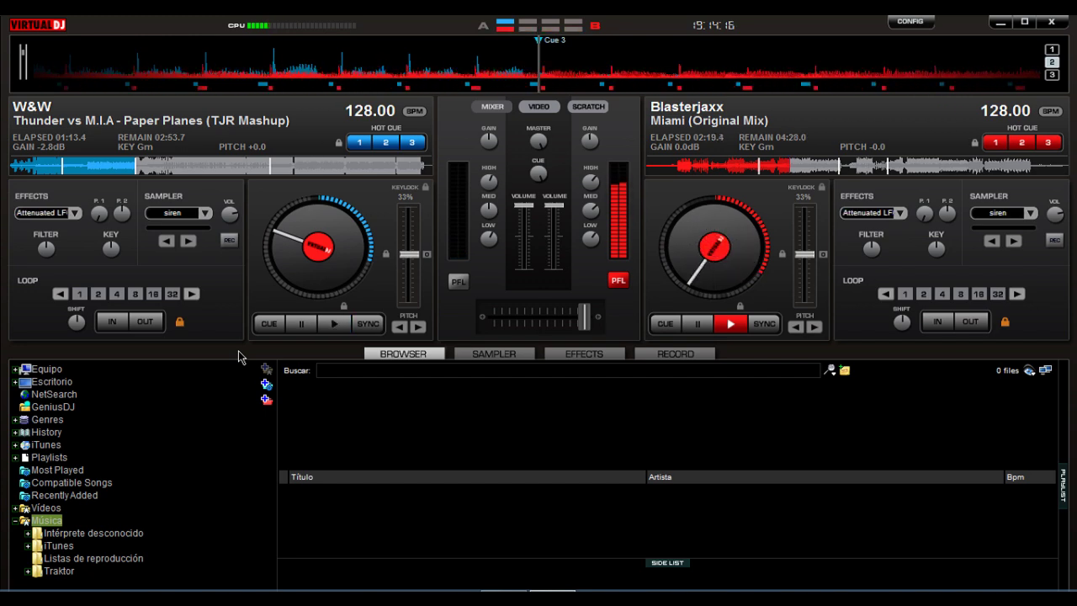
key(3)
key(3)
key(3)
key(3)
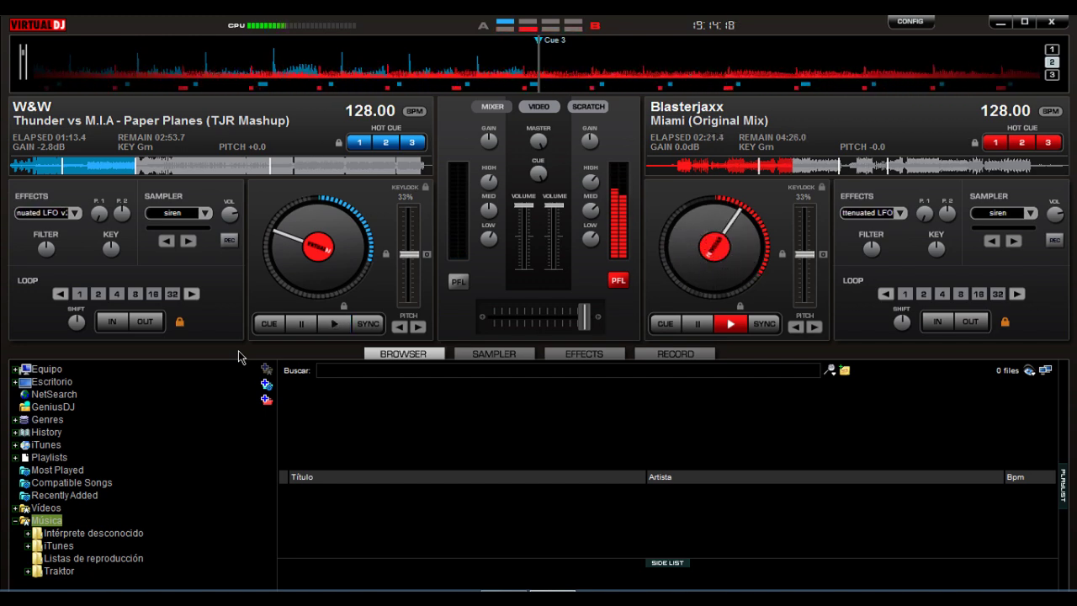
key(3)
key(3)
key(3)
key(3)
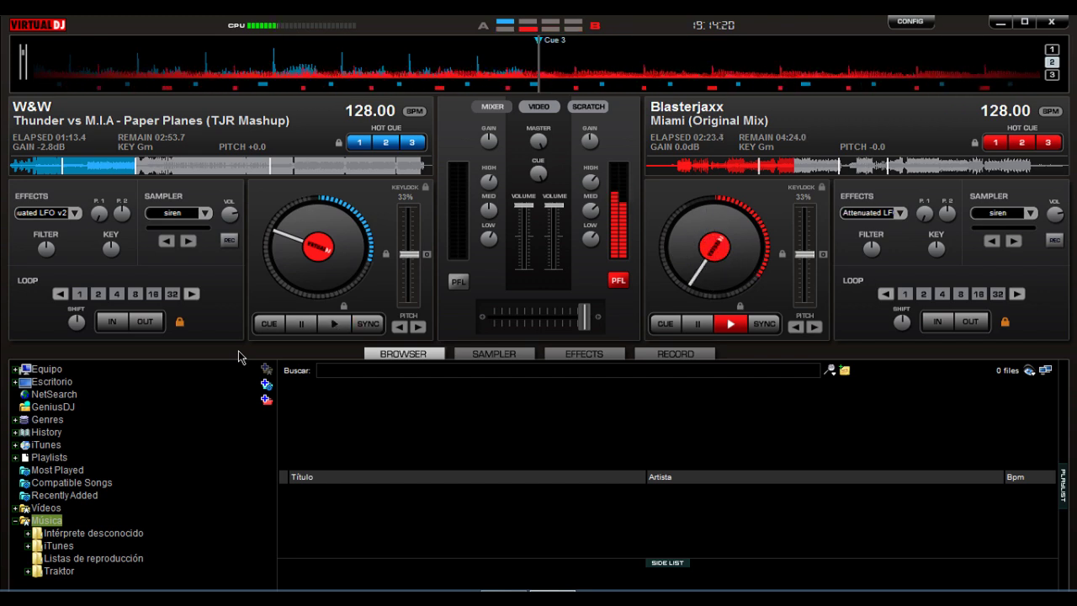
key(3)
key(3)
key(3)
key(3)
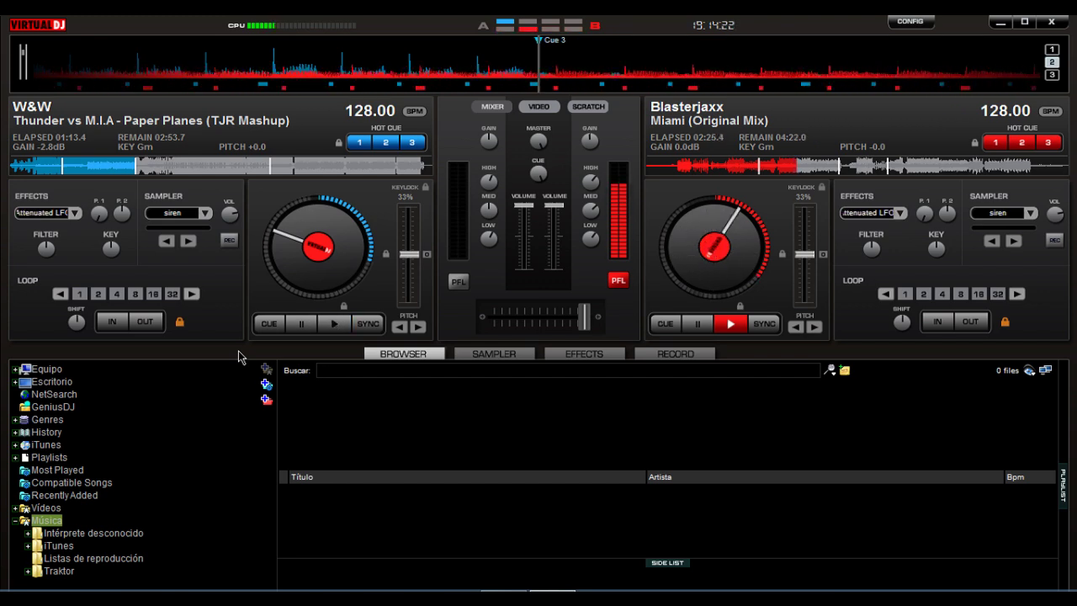
key(3)
key(3)
key(3)
key(3)
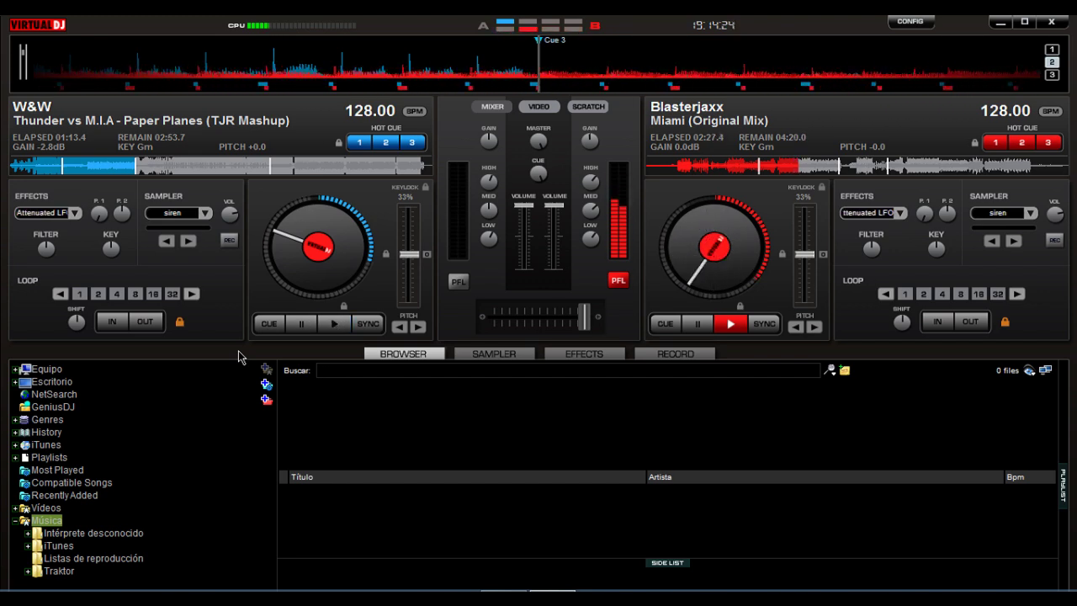
key(3)
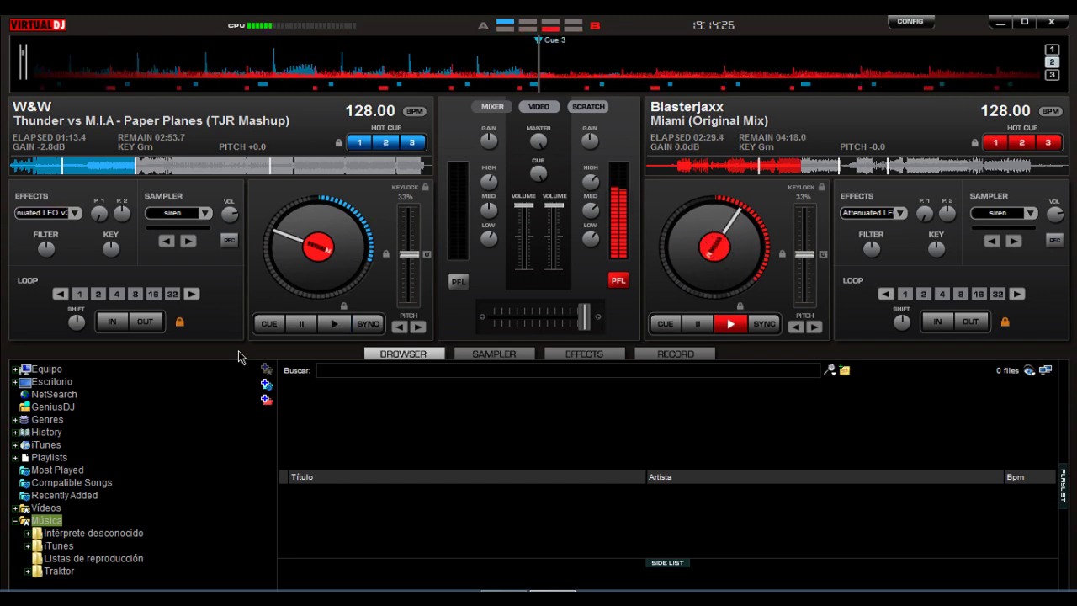
key(3)
key(3)
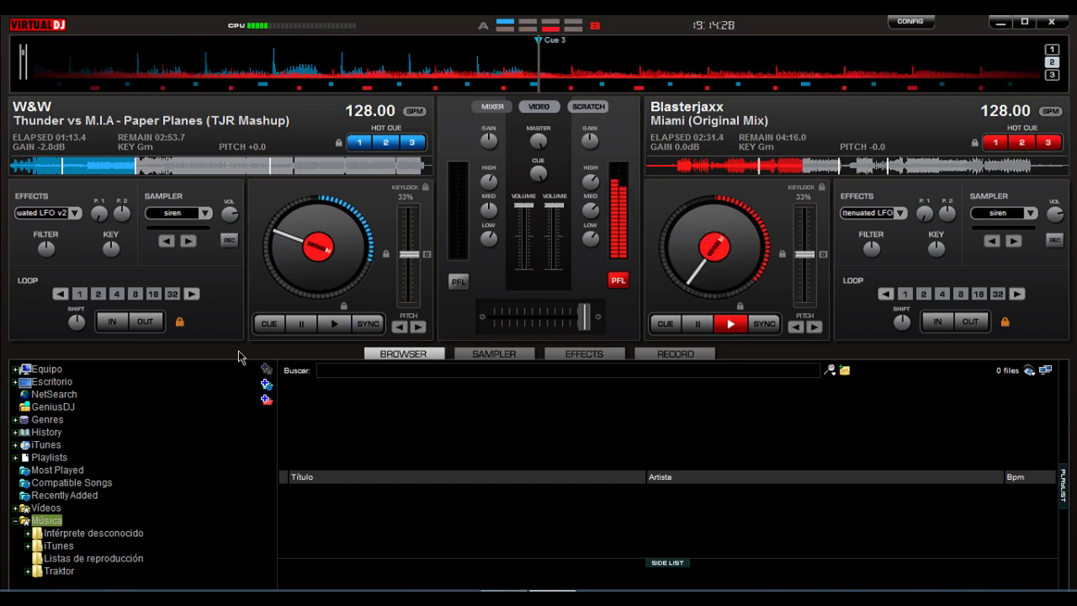
key(3)
key(3)
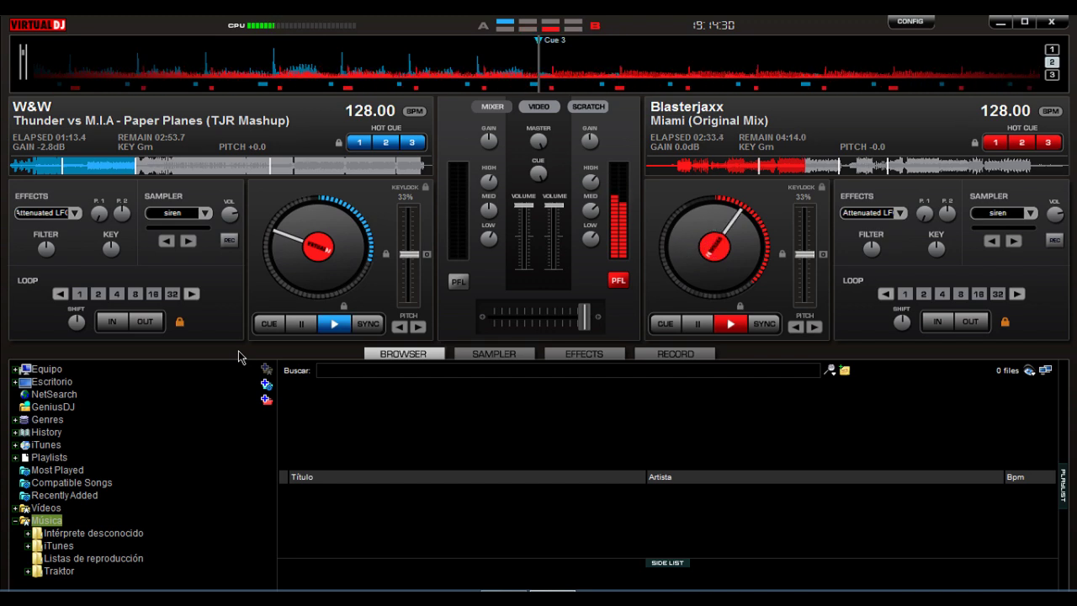
key(3)
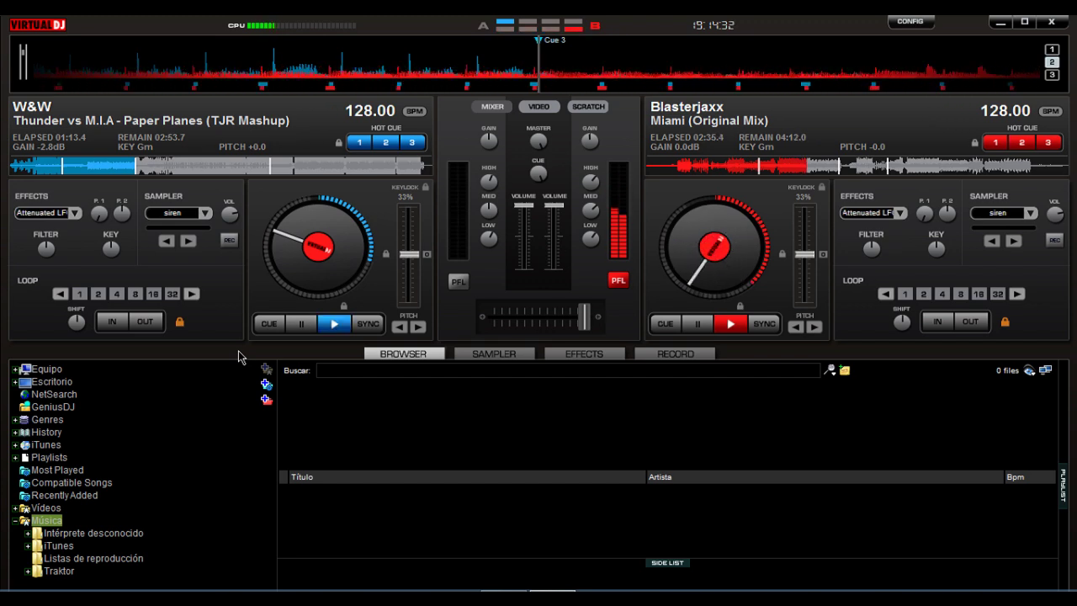
key(3)
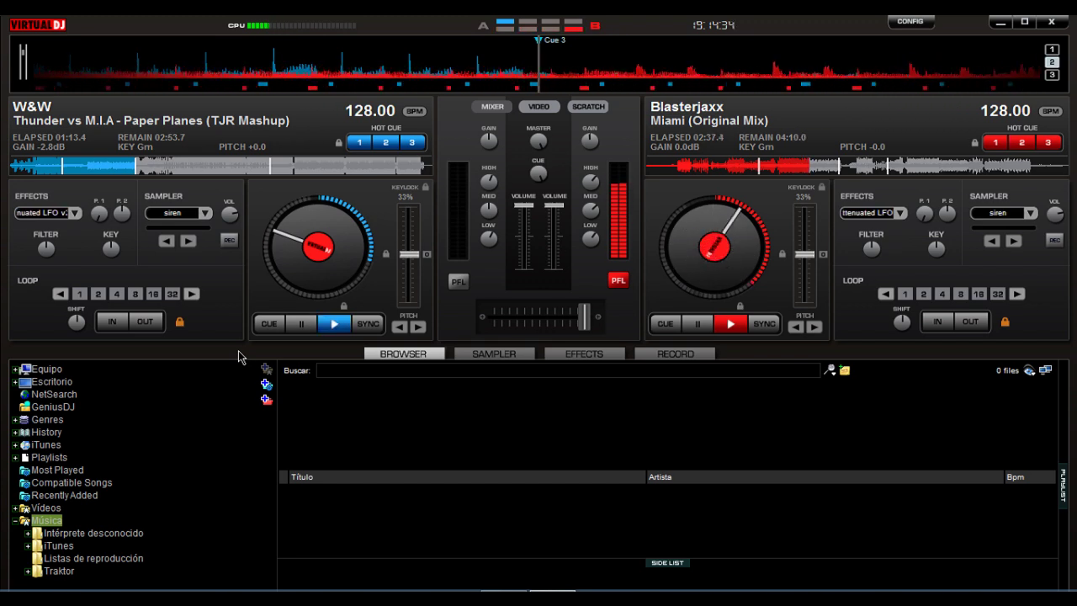
key(3)
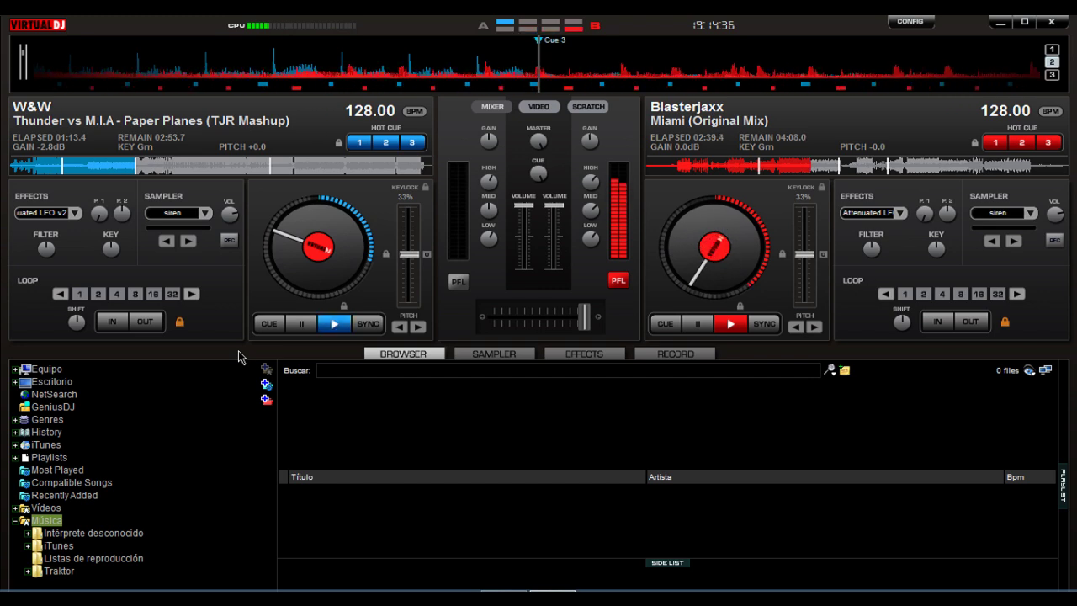
key(3)
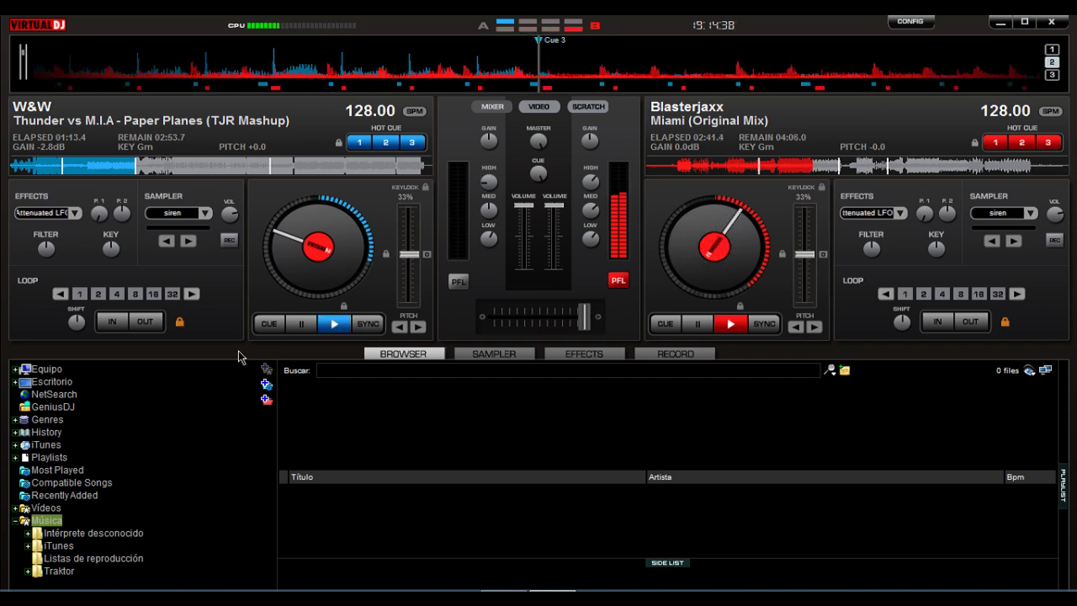
key(3)
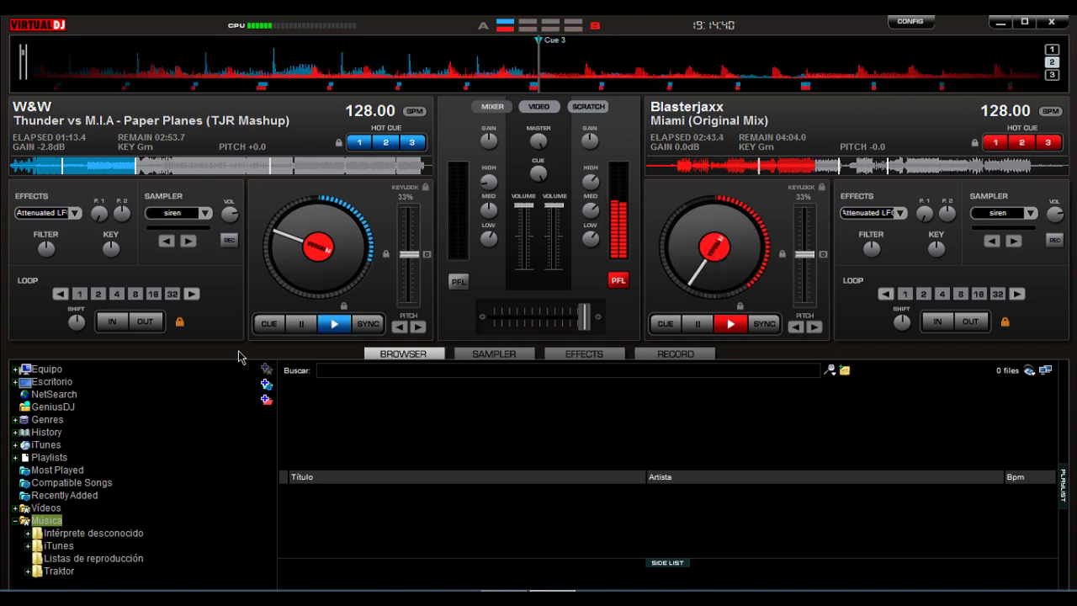
key(3)
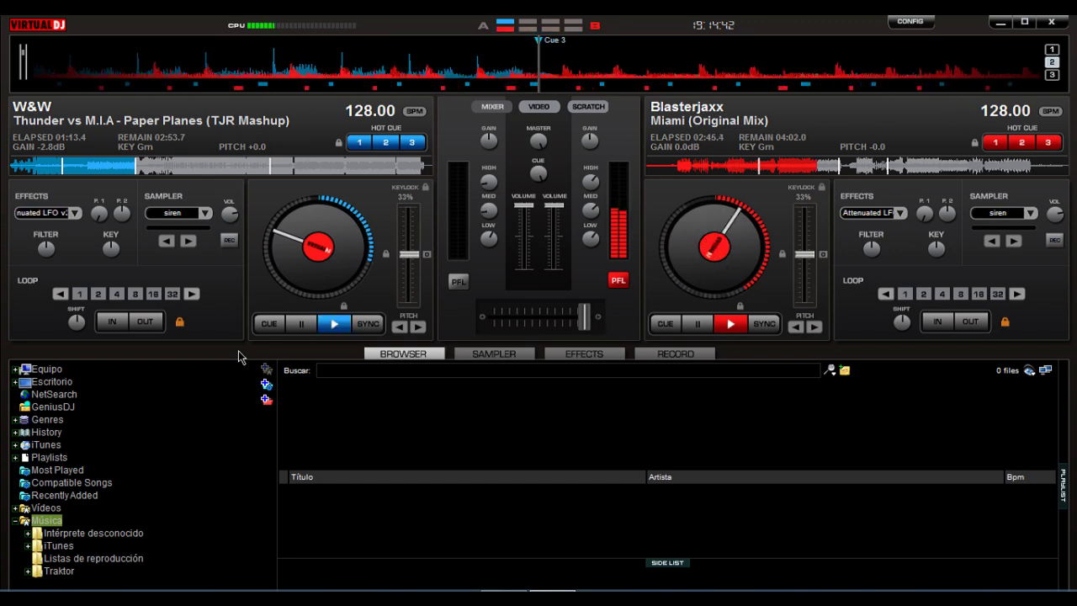
key(3)
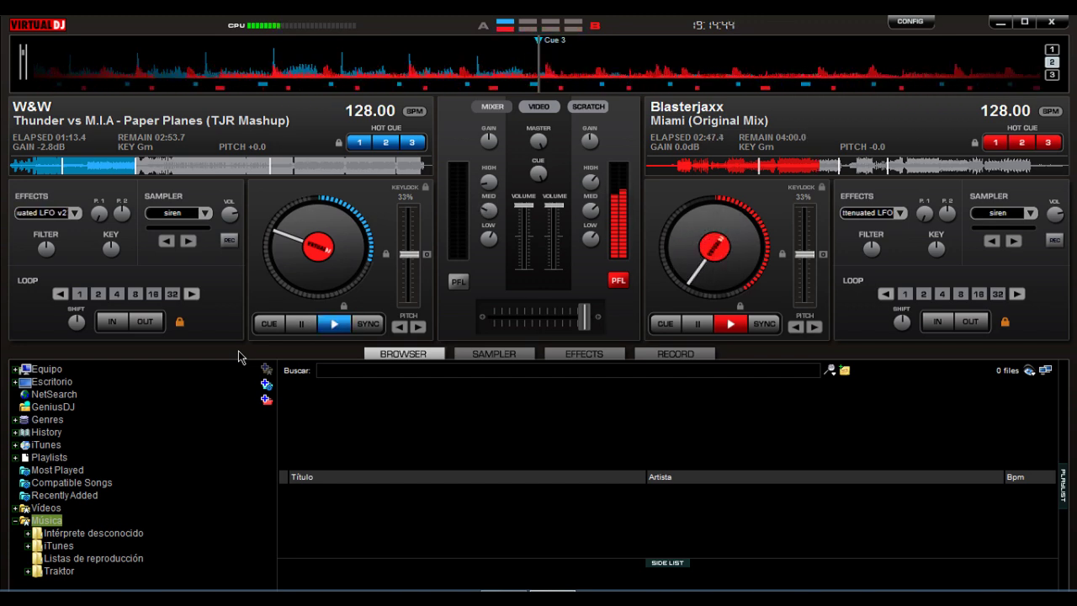
key(3)
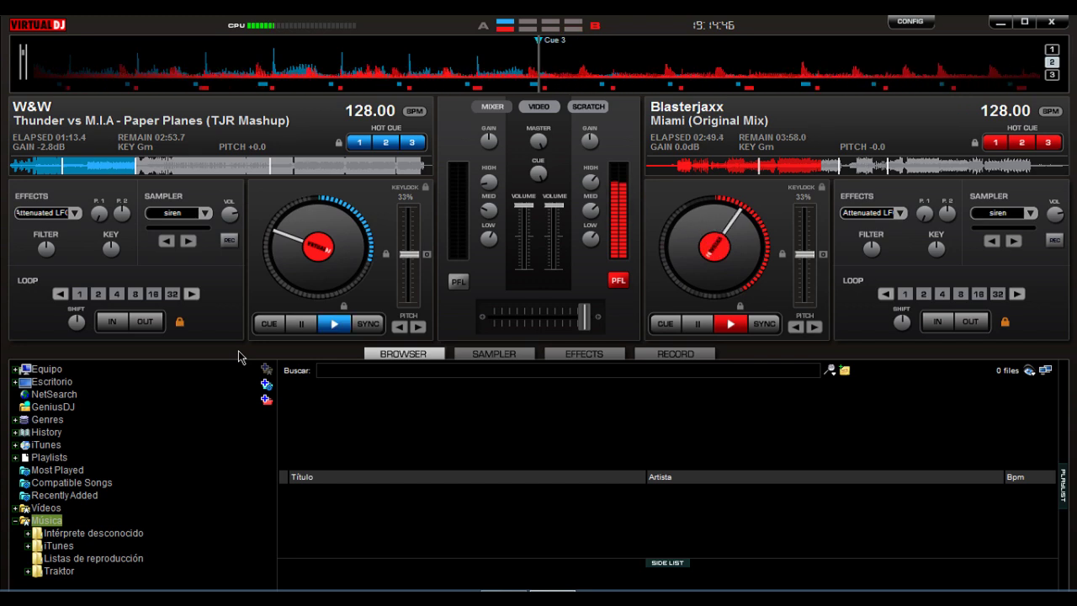
key(3)
key(3)
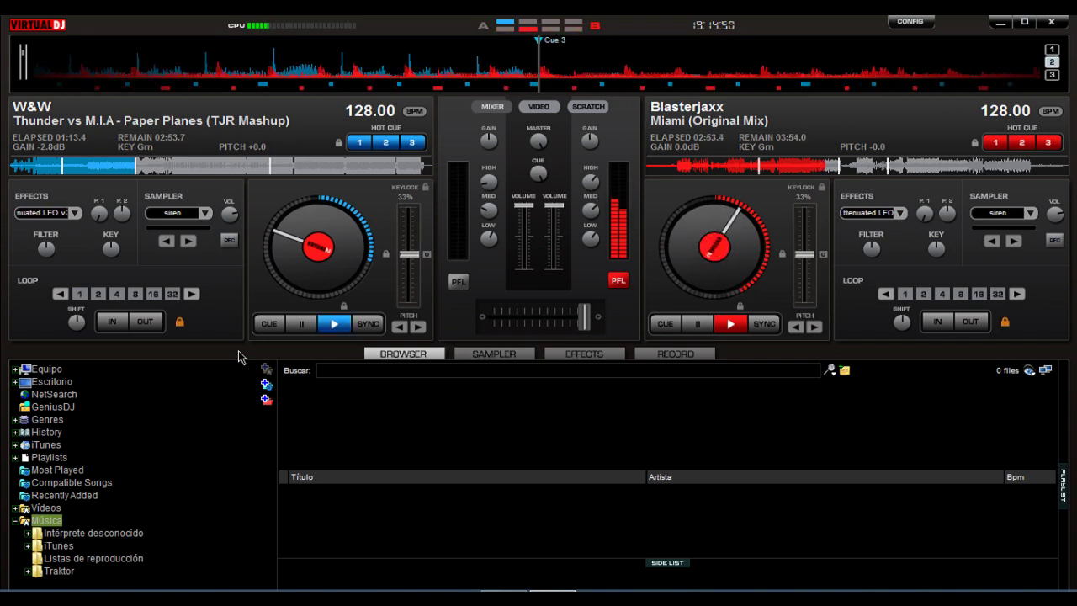
key(3)
key(3)
key(3)
key(3)
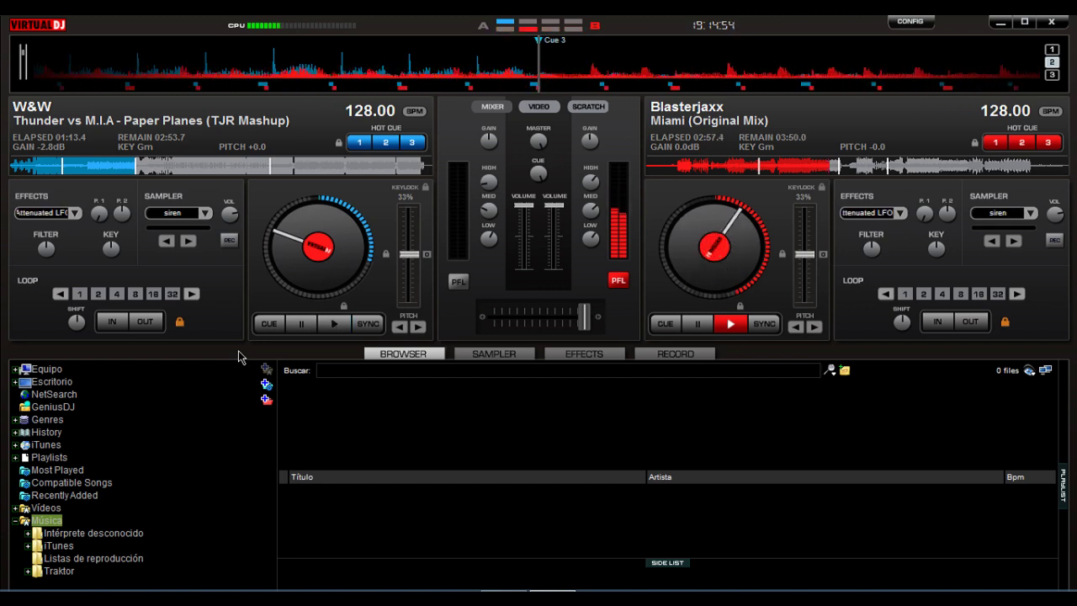
key(3)
key(3)
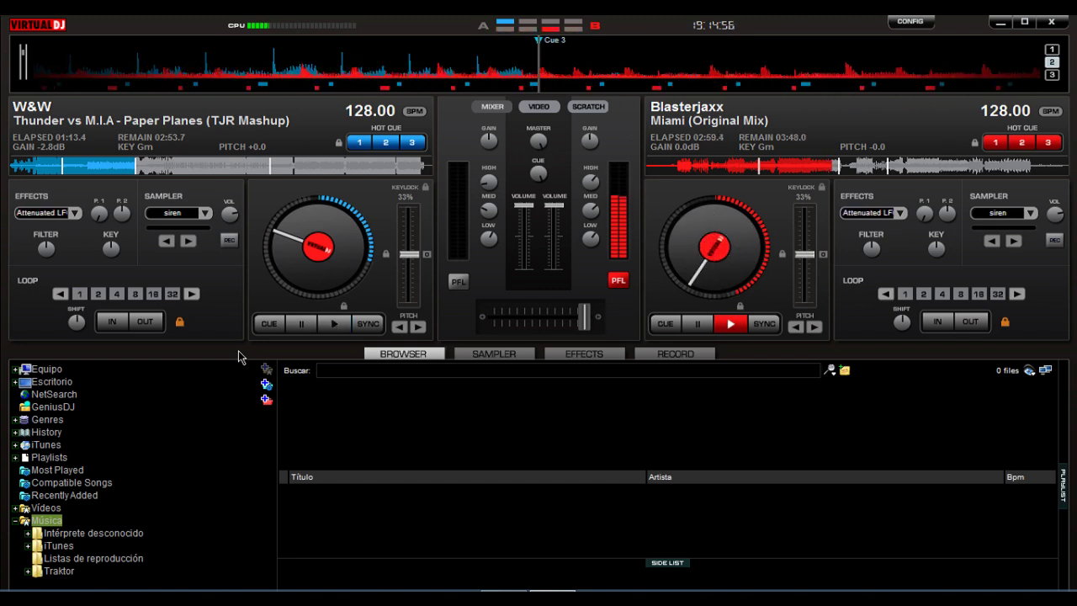
key(3)
key(3)
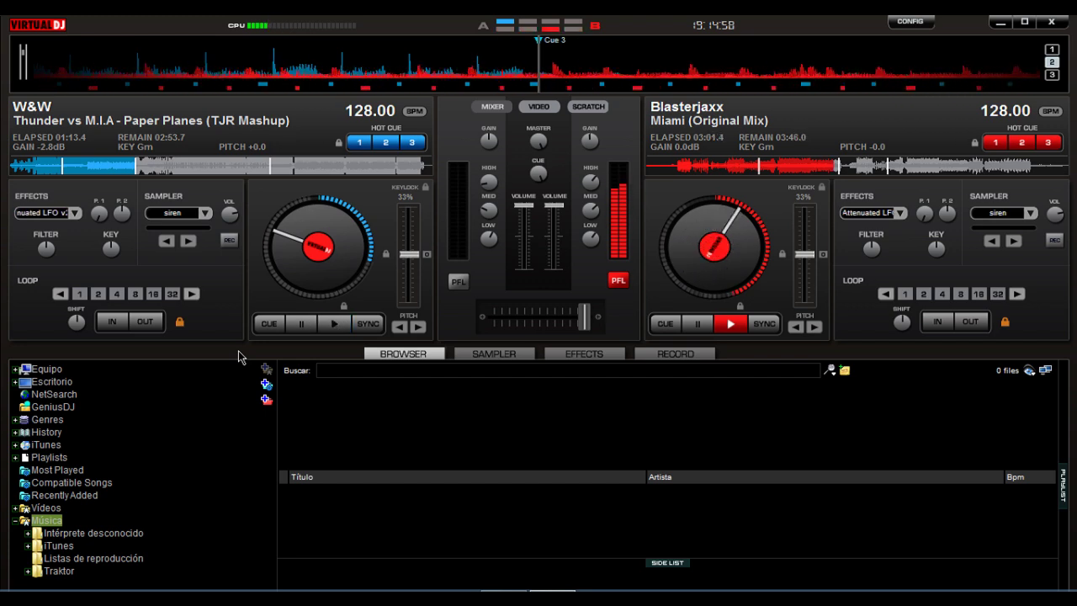
key(3)
key(3)
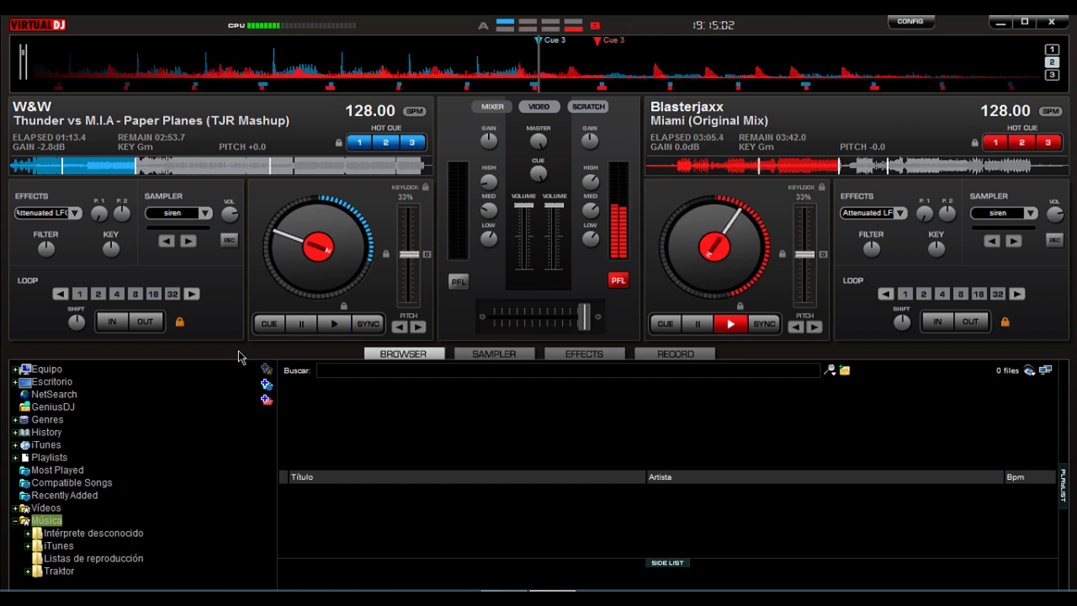
key(space)
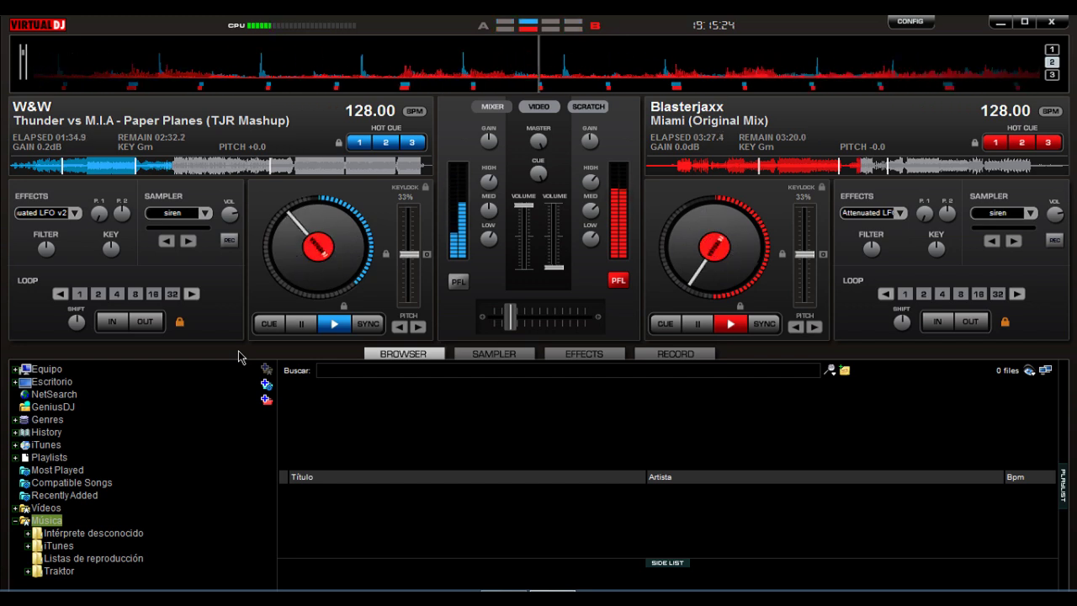
- Skip Miami on deck B ahead to Cue 2 and stop it there while the W&W track keeps playing
key(space)
key(Right)
key(Right)
key(Right)
key(Right)
key(Right)
key(Right)
key(Right)
key(Right)
key(Right)
key(Right)
key(Right)
key(Right)
key(Right)
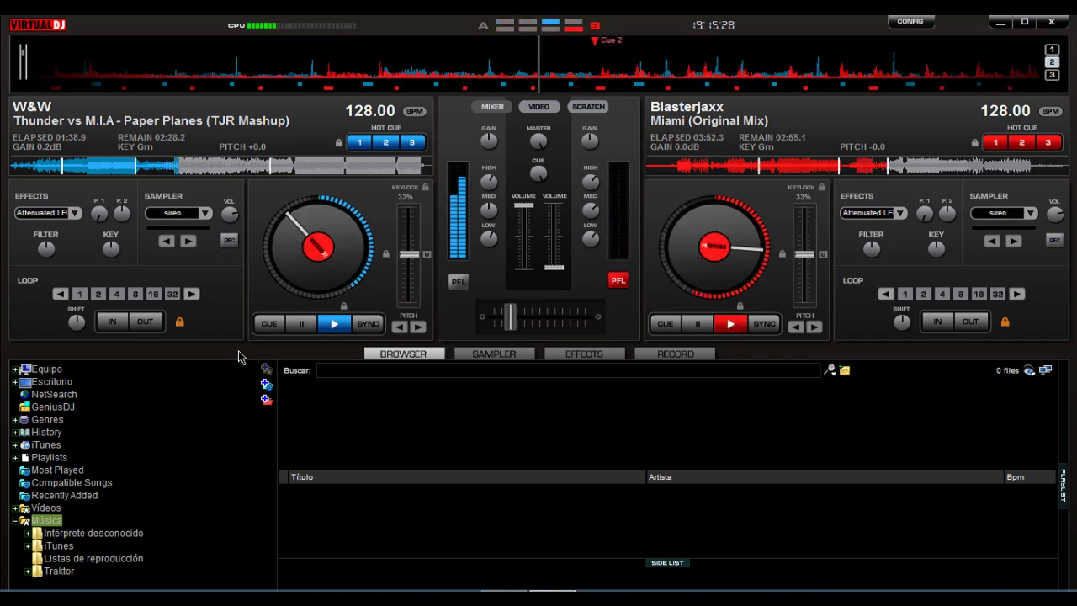
key(space)
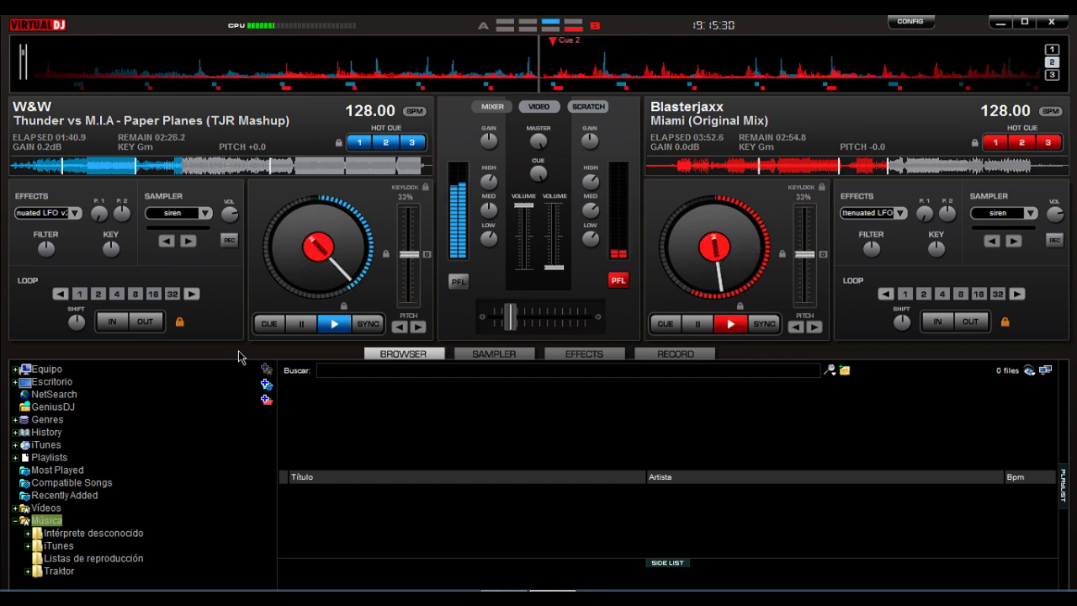
key(2)
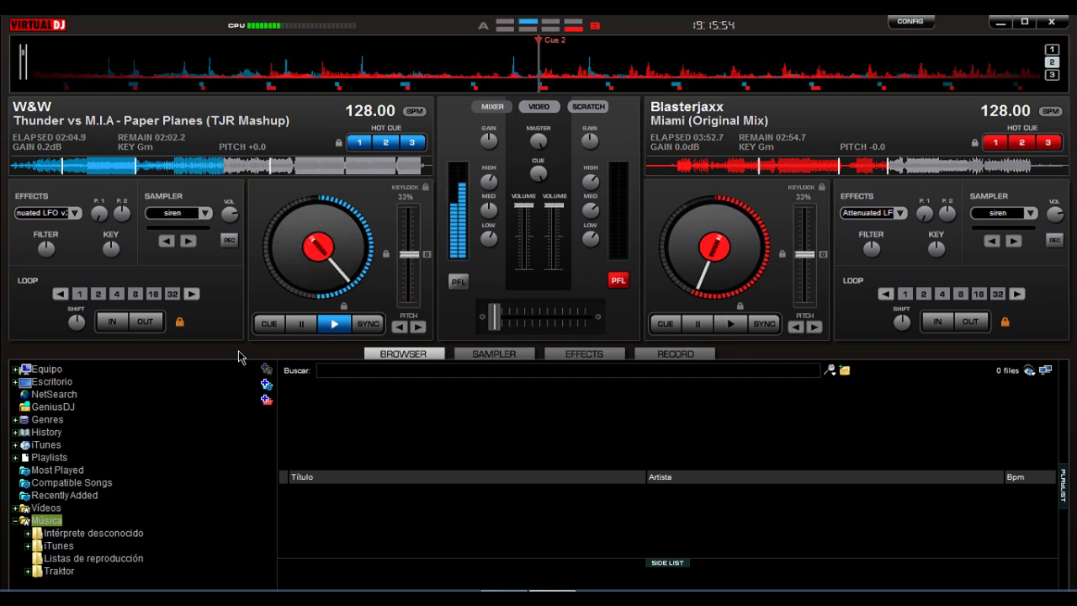
- Trigger Cue 1 of Miami on deck B, and return the stopped track to Cue 2
key(space)
key(space)
key(1)
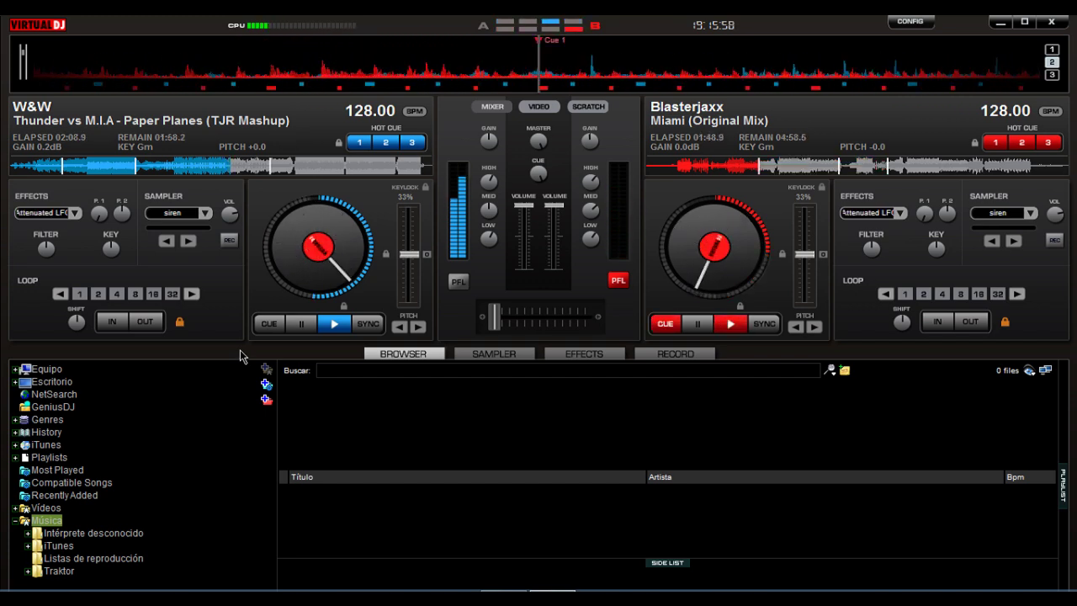
click(889, 171)
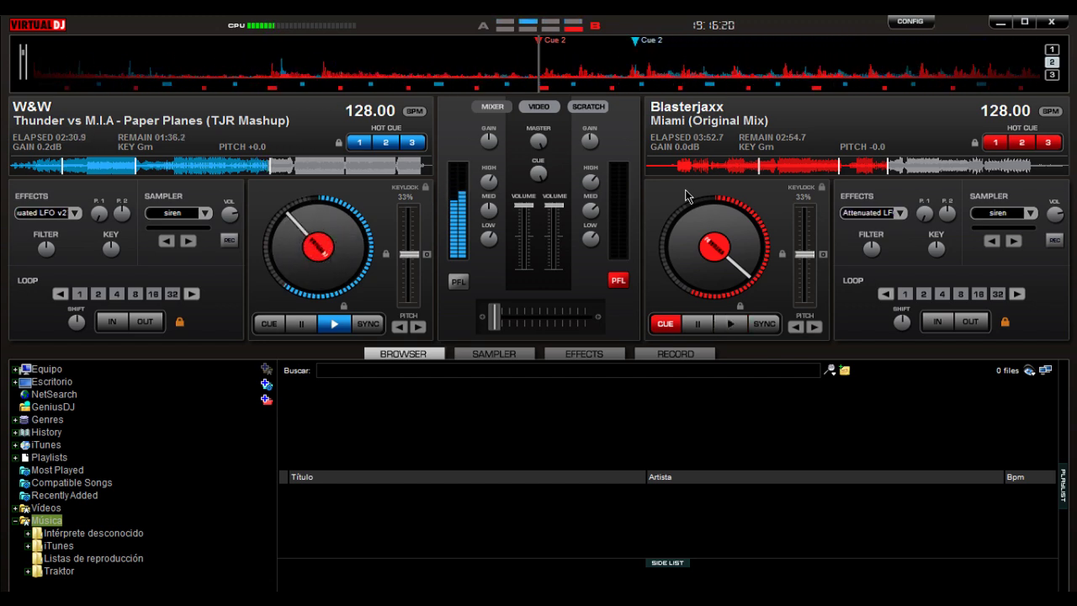
- Play Miami on deck B from Cue 2, sync the W&W track with it, and raise Miami's tempo to 129.69 BPM
key(space)
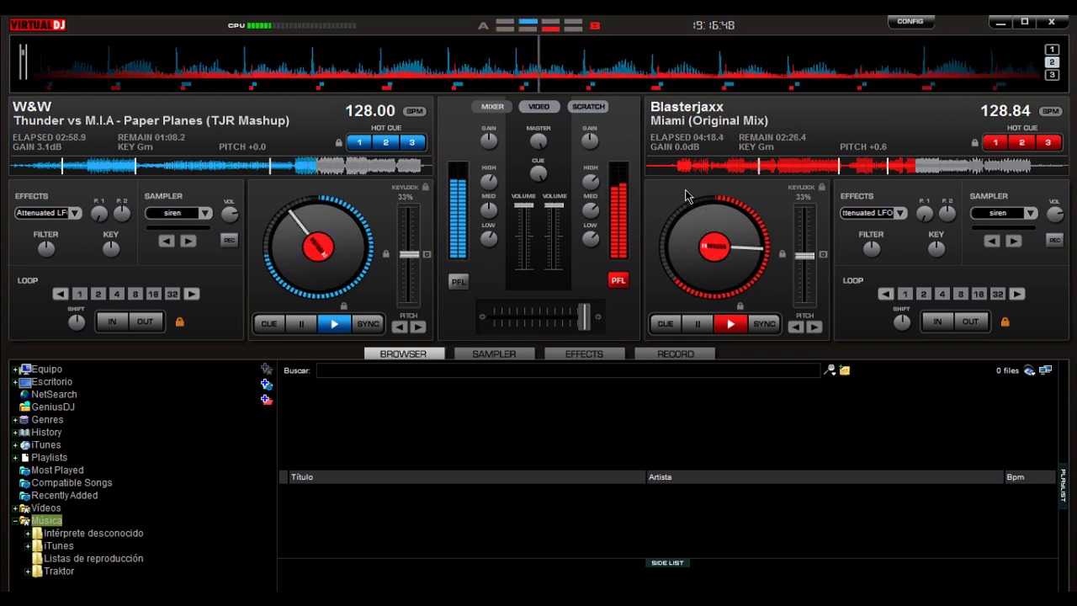
key(Return)
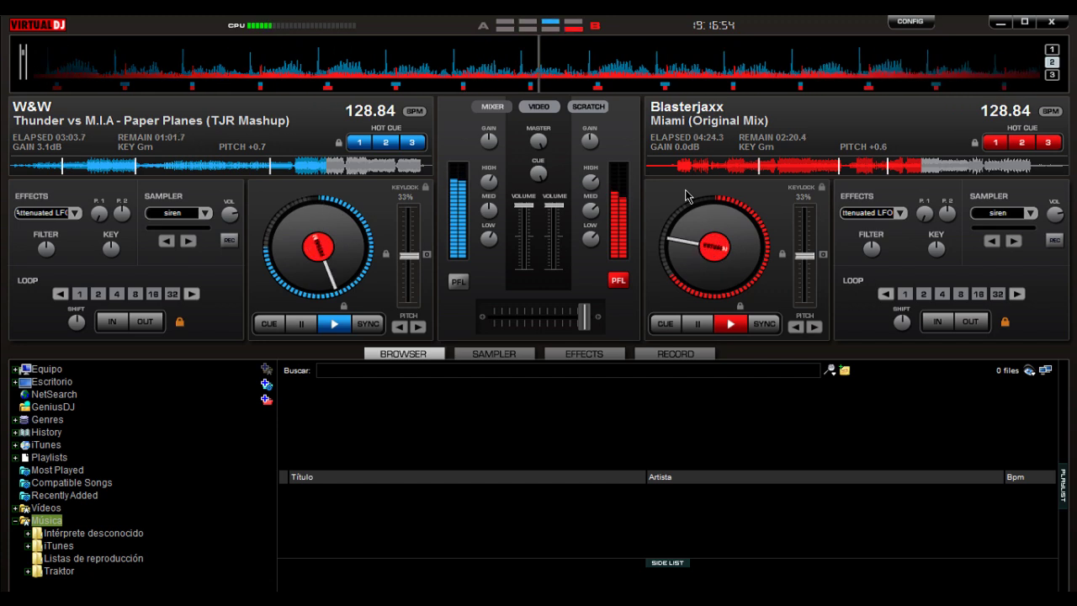
key(Up)
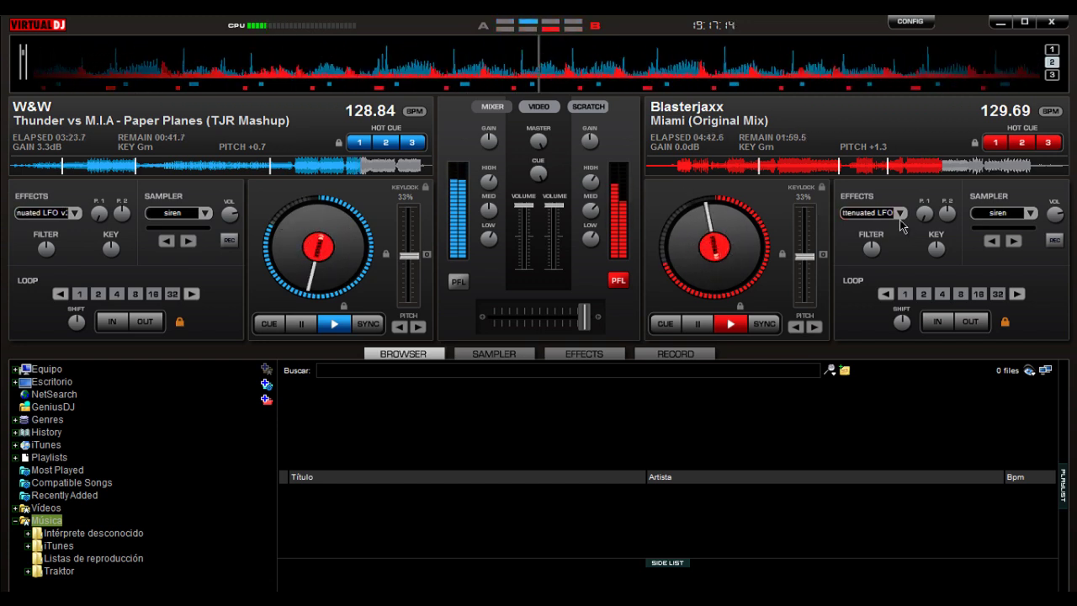
- Change the effect assigned to deck B to DJ ZaZE's LFO
click(875, 213)
scroll(959, 311, down, 5)
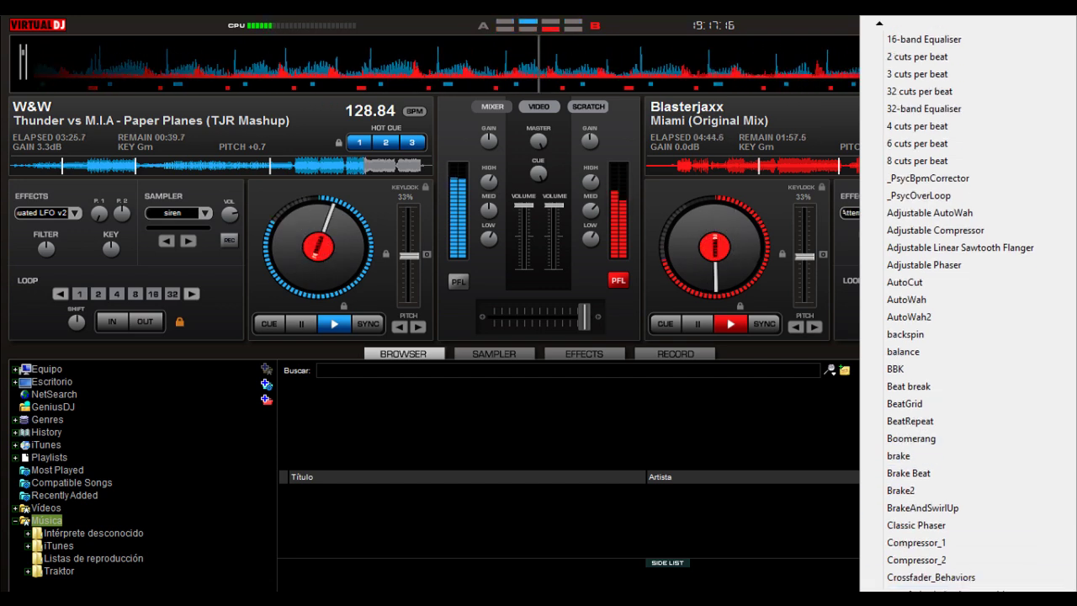
scroll(959, 311, down, 6)
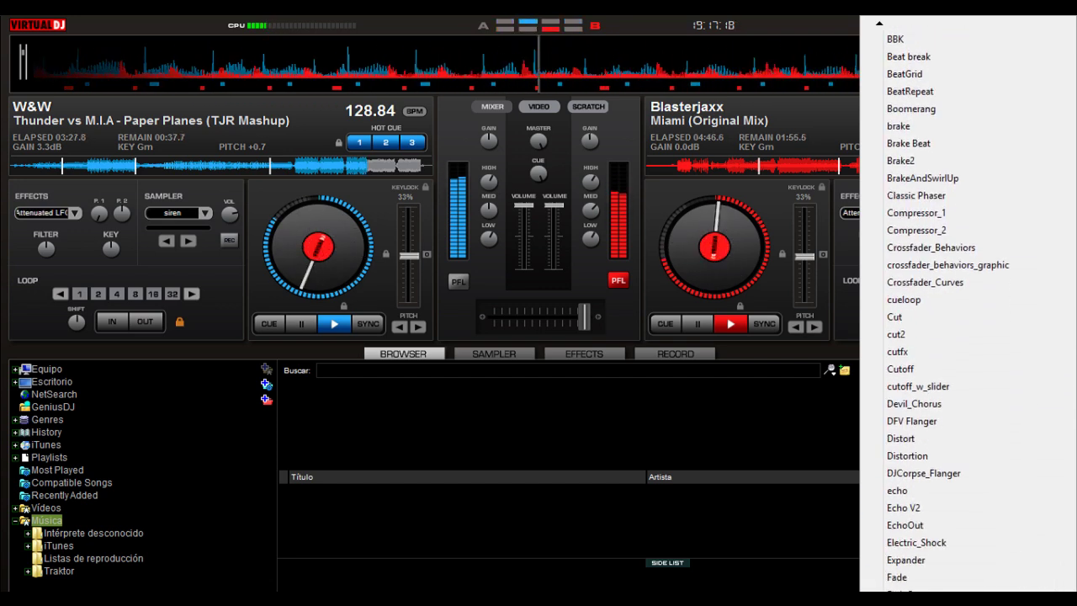
scroll(959, 312, down, 6)
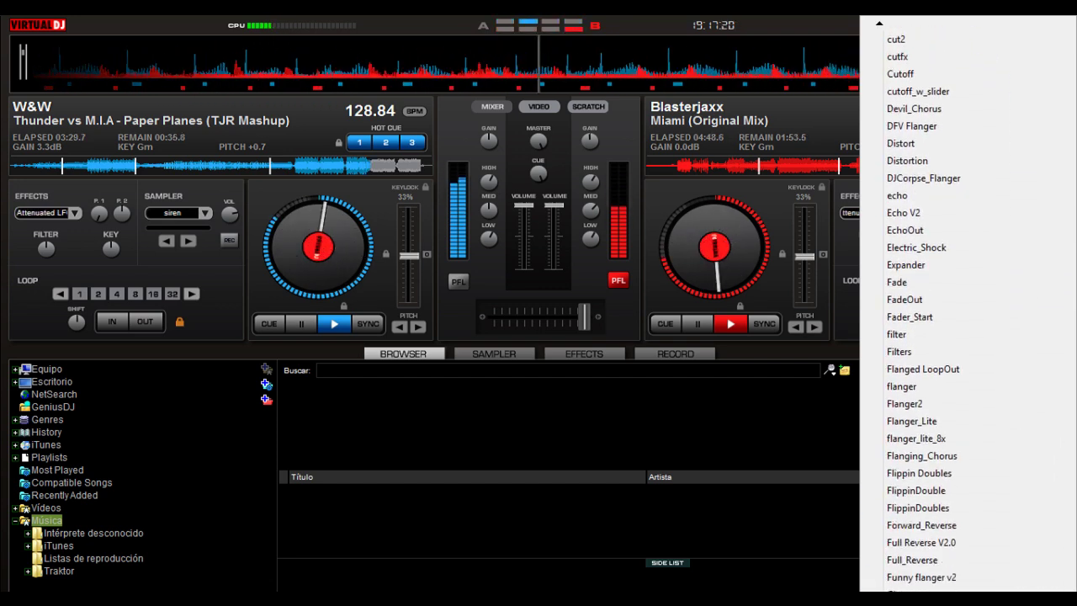
scroll(959, 311, down, 1)
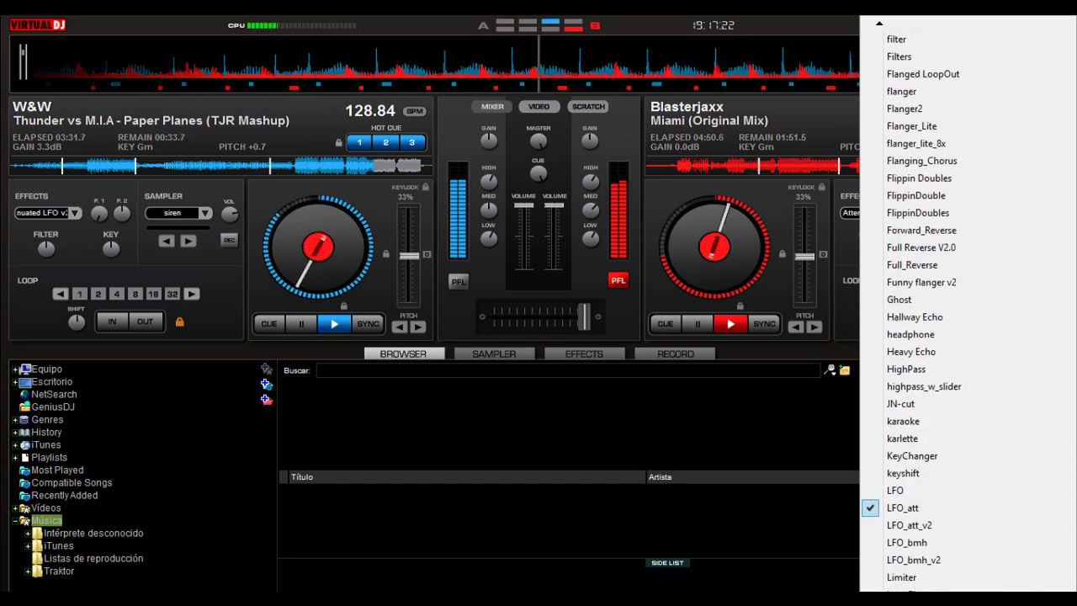
click(916, 508)
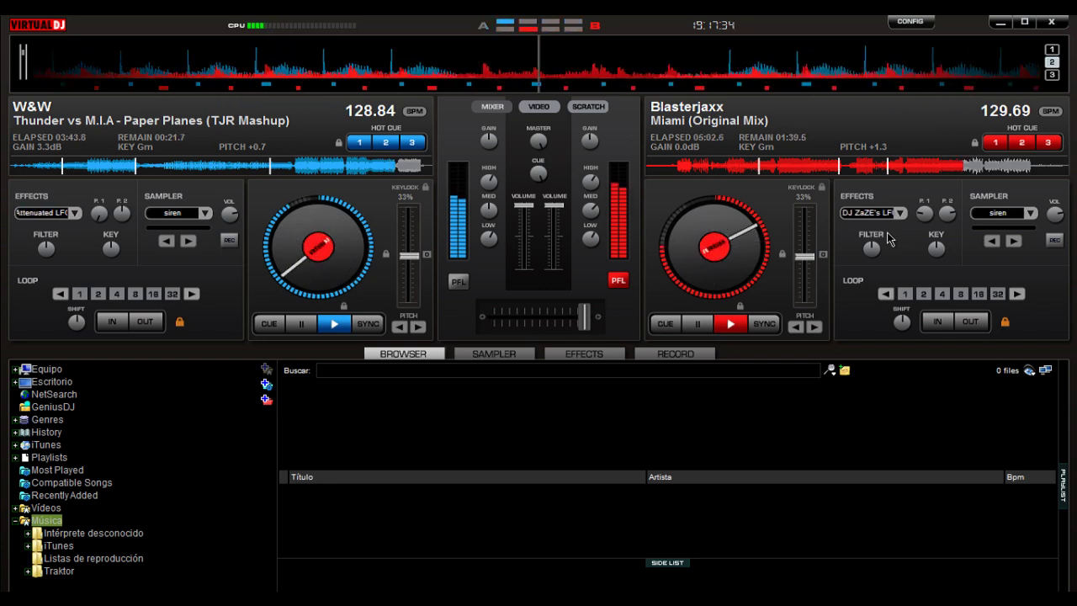
- Sync the W&W track on deck A to Miami's tempo and stop it while Miami plays on
key(Return)
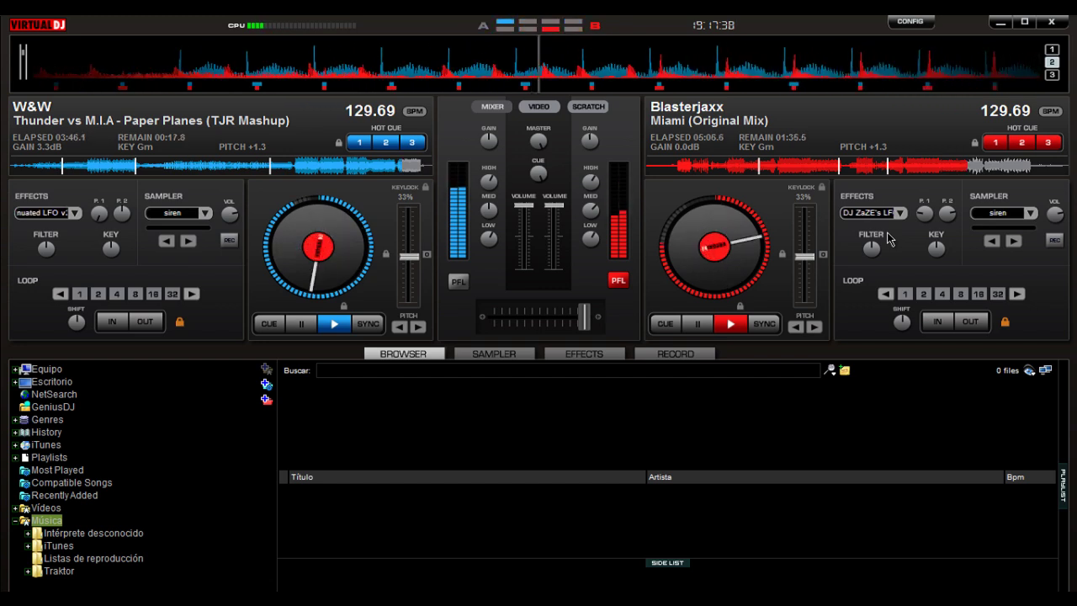
key(space)
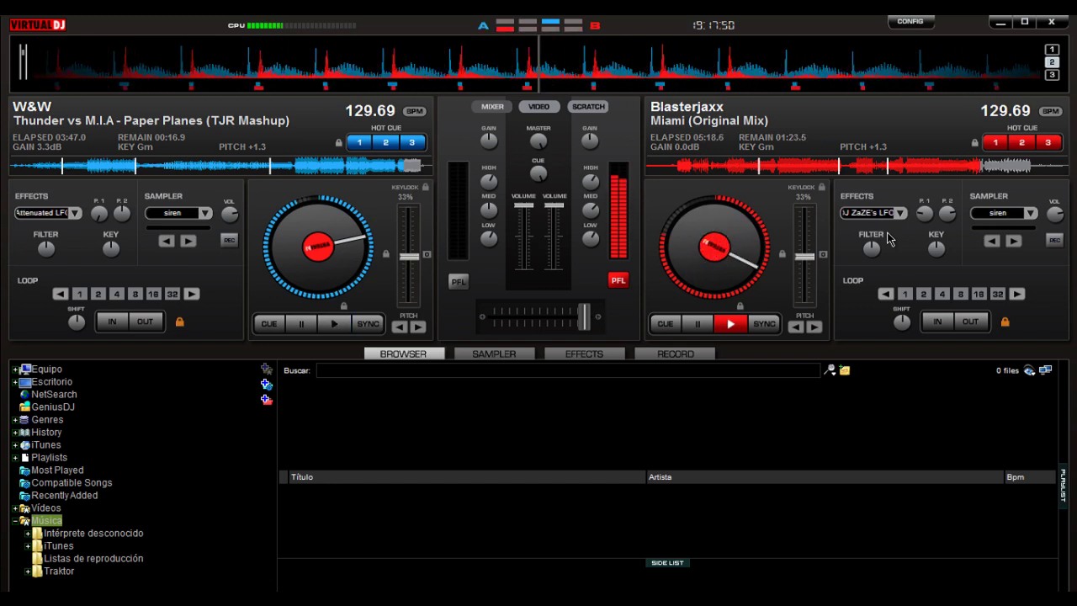
- Toggle the DJ ZaZE's LFO effect on deck B while Miami plays, and leave it switched on
key(e)
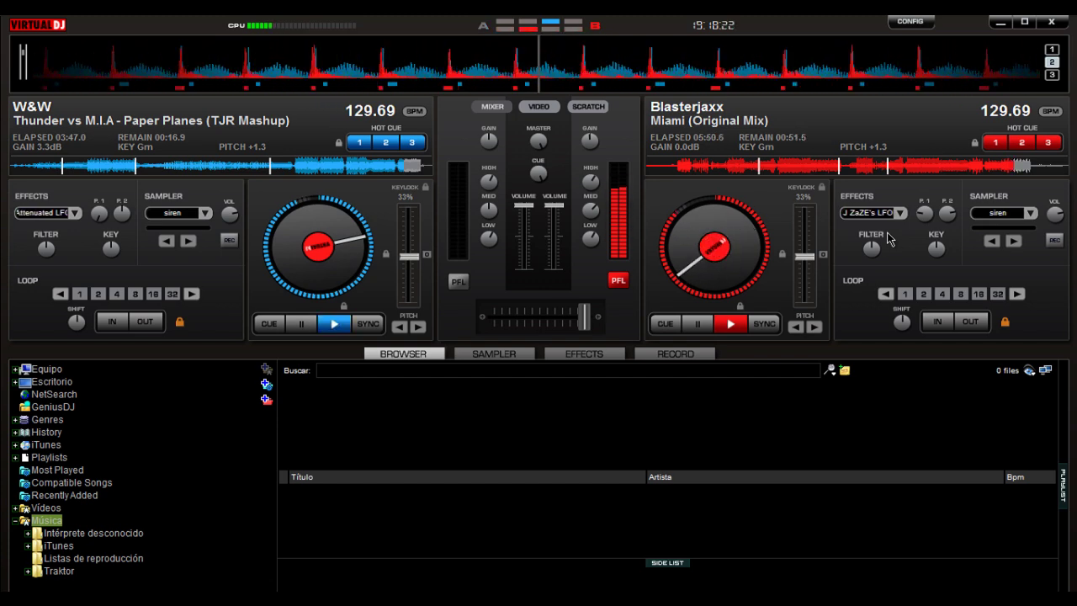
key(e)
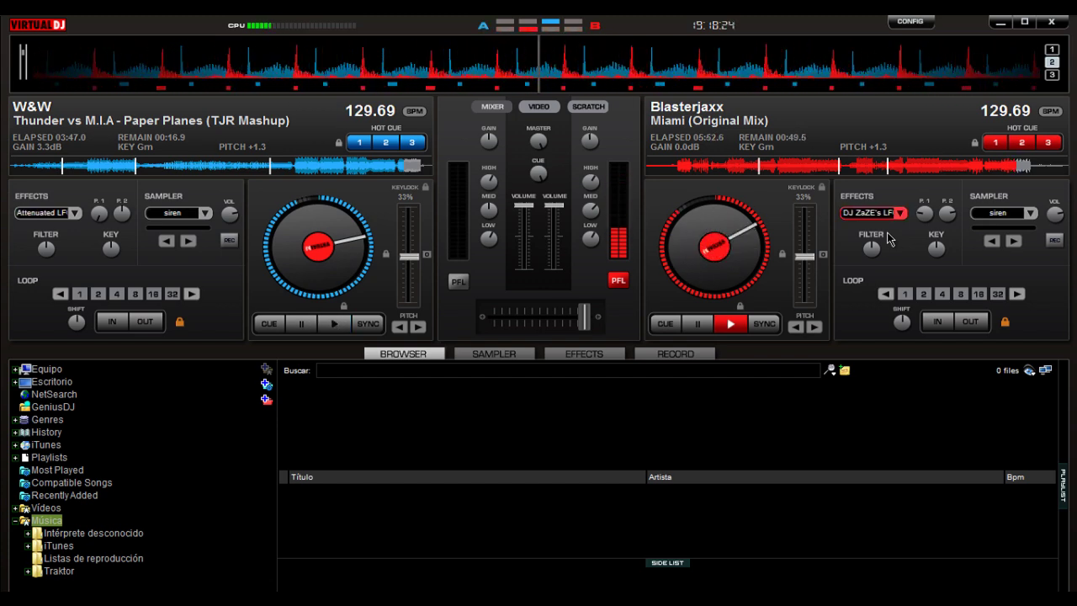